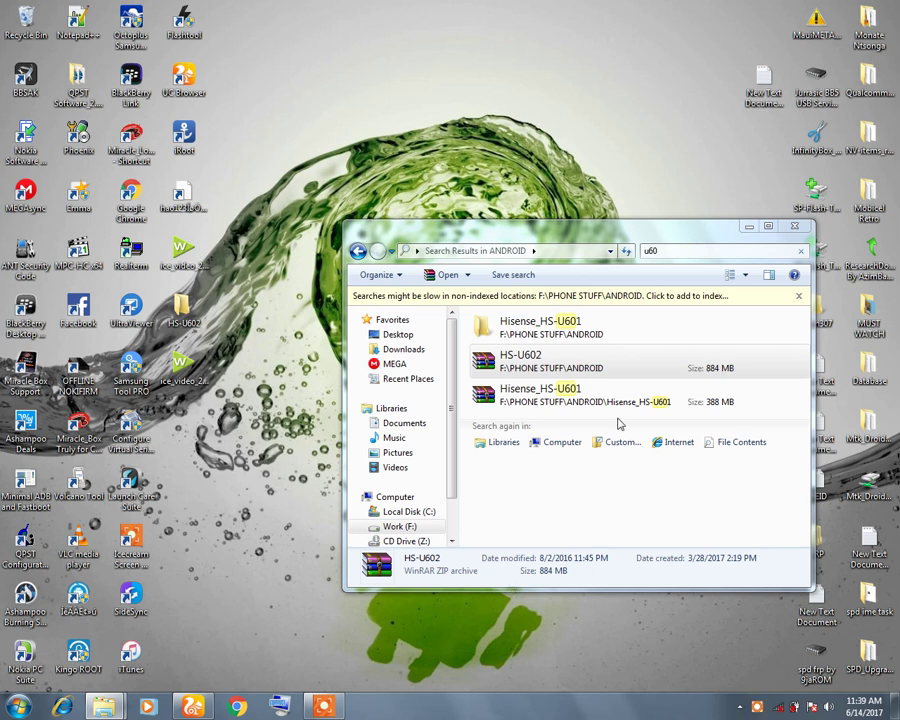
# Maximize Chrome and scroll through the Hisense U602 ROM page on needrom.
pyautogui.click(193, 707)
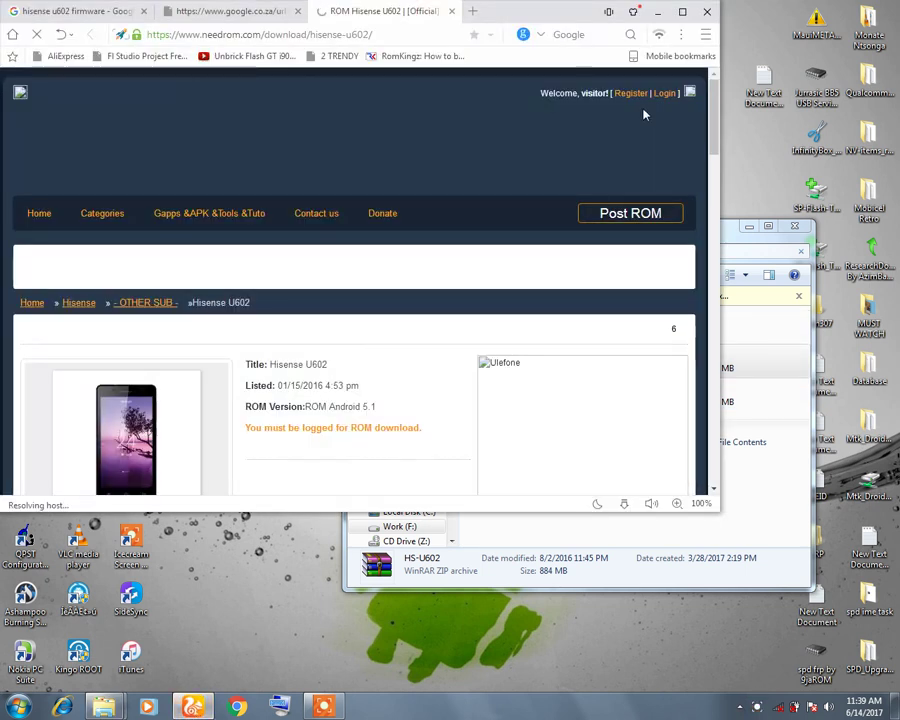
pyautogui.click(682, 10)
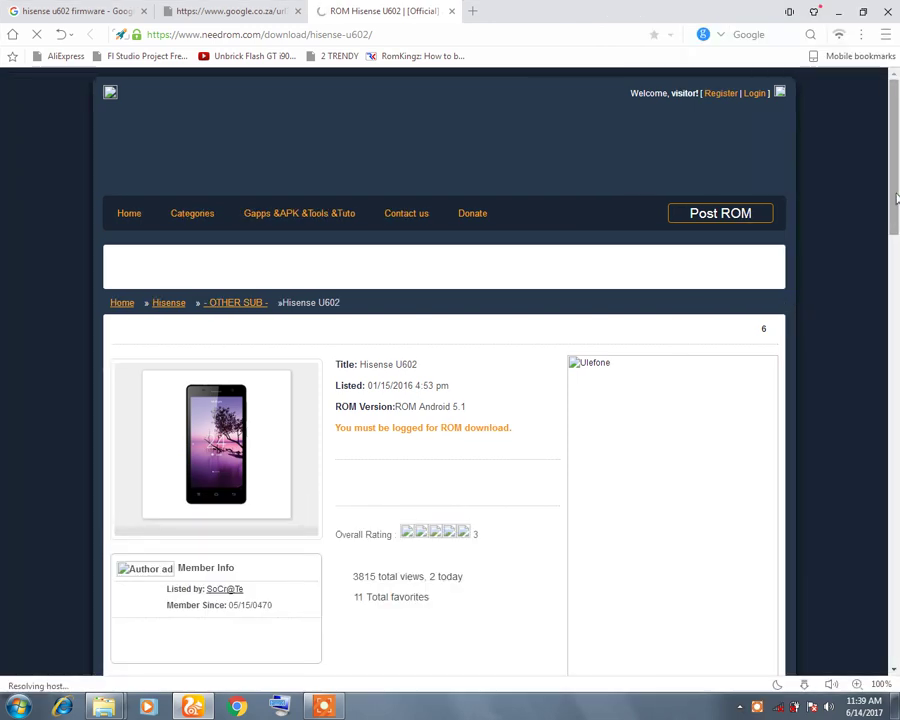
pyautogui.scroll(-1, 896, 225)
pyautogui.scroll(-1, 896, 225)
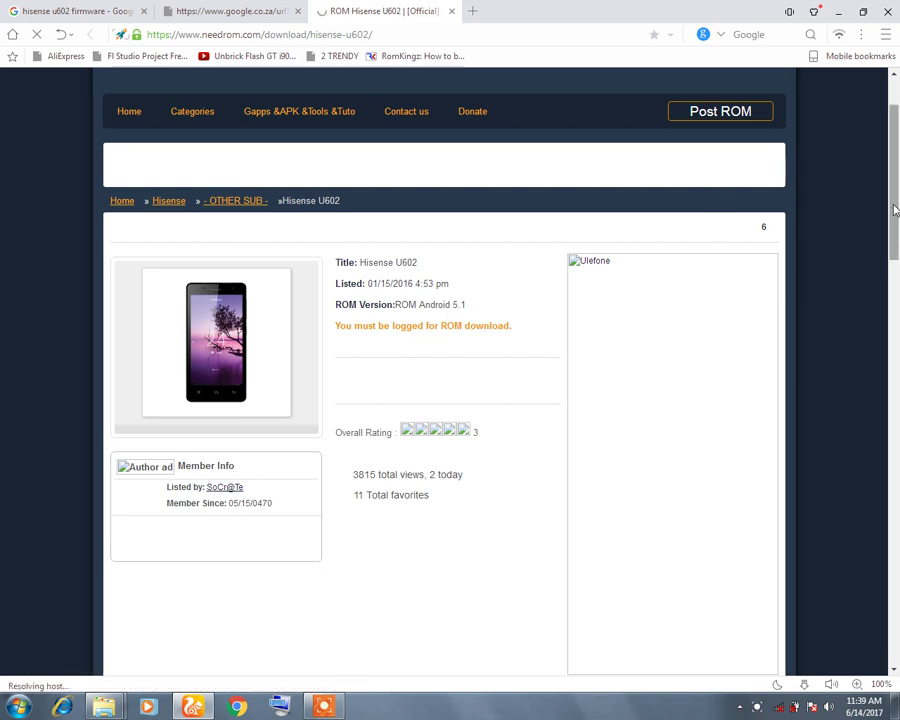
pyautogui.scroll(2, 896, 210)
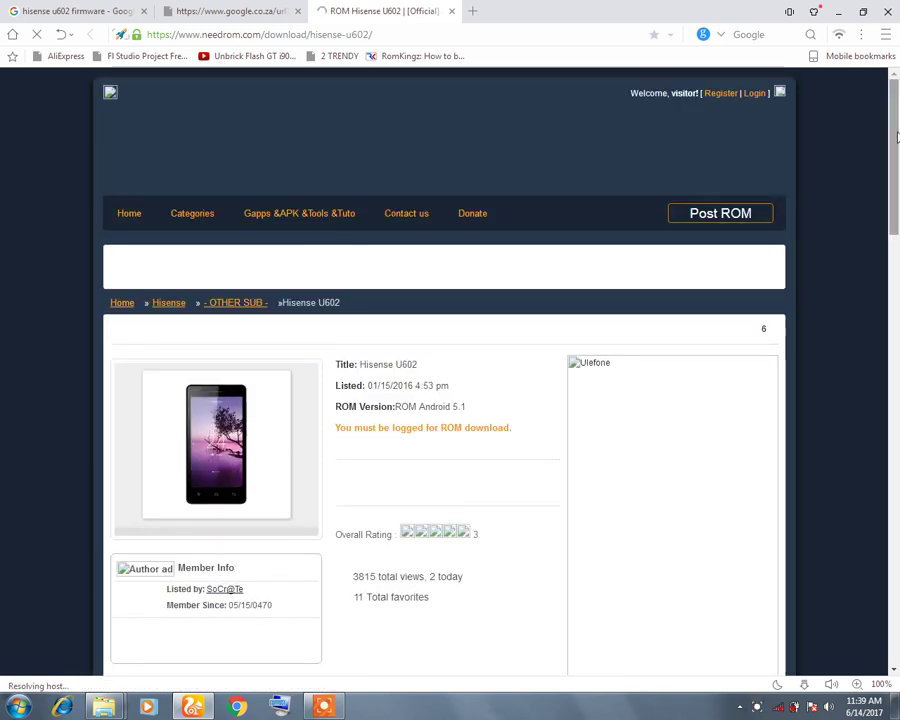
# Minimize Chrome and the search results window, then select the SP Flash Tool shortcut.
pyautogui.click(837, 10)
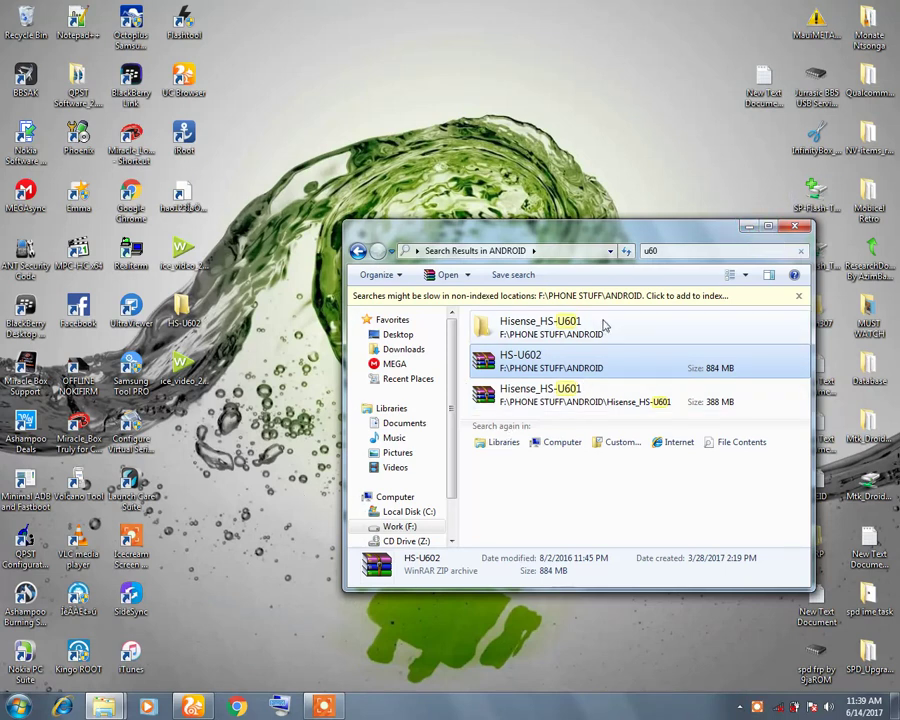
pyautogui.click(749, 227)
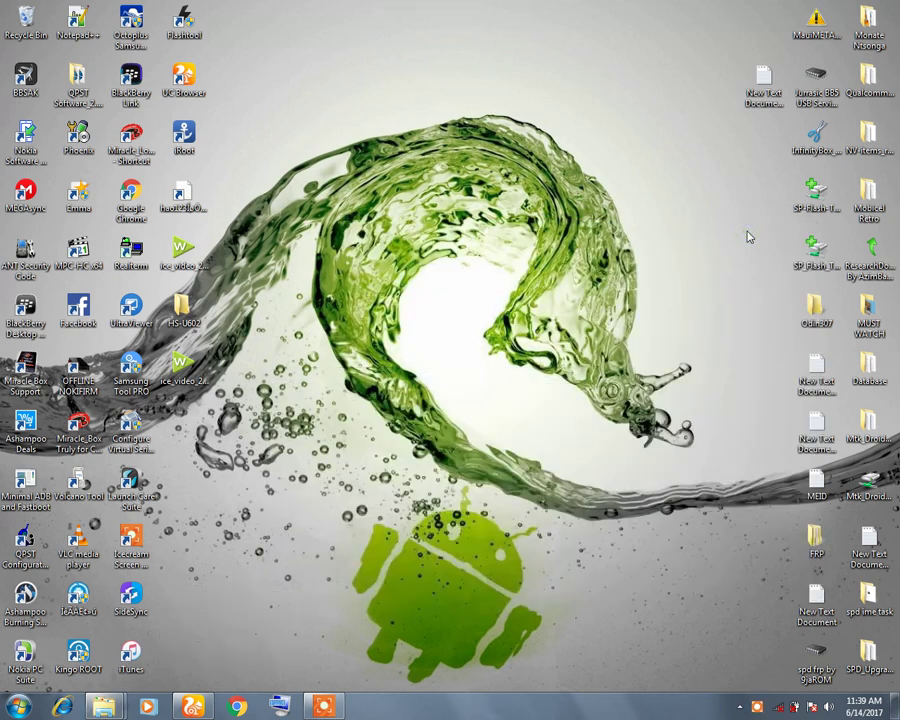
pyautogui.click(822, 250)
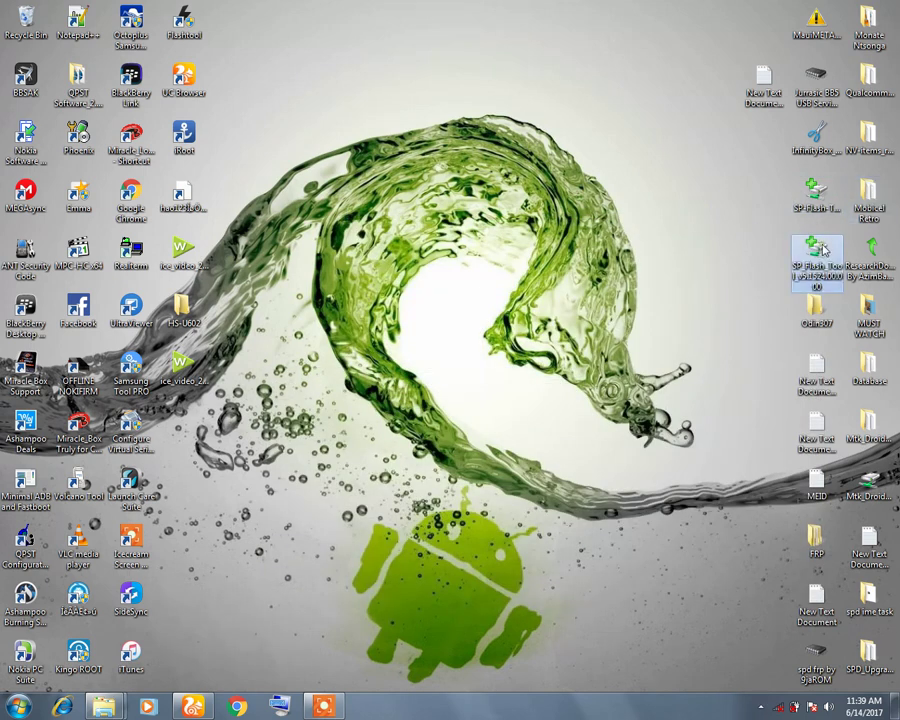
# Open the SP_Flash_Tool folder and launch the flash_tool application.
pyautogui.doubleClick(822, 250)
pyautogui.click(525, 526)
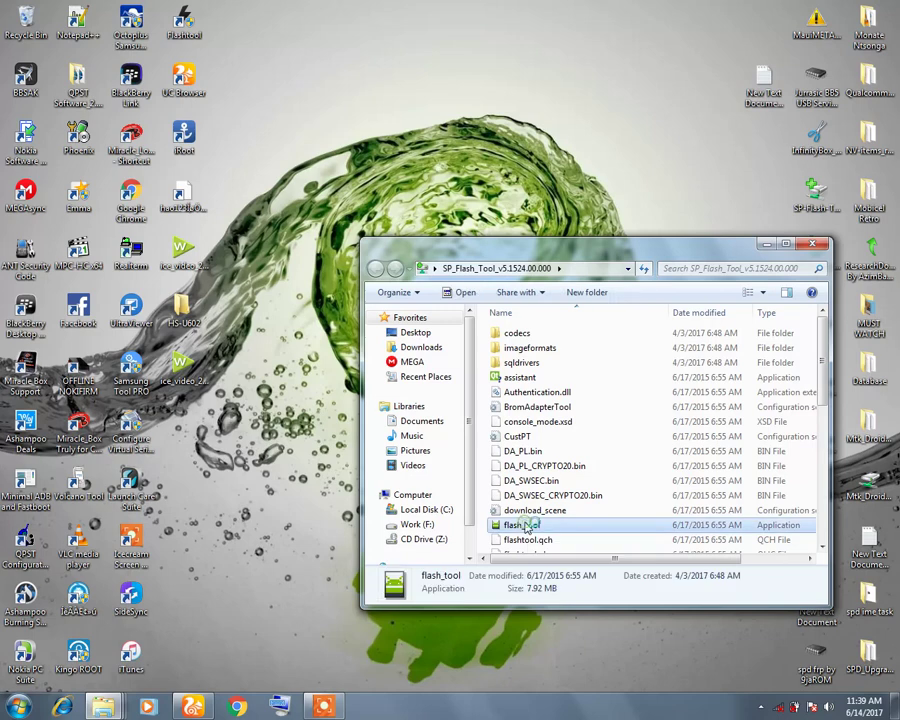
pyautogui.doubleClick(525, 526)
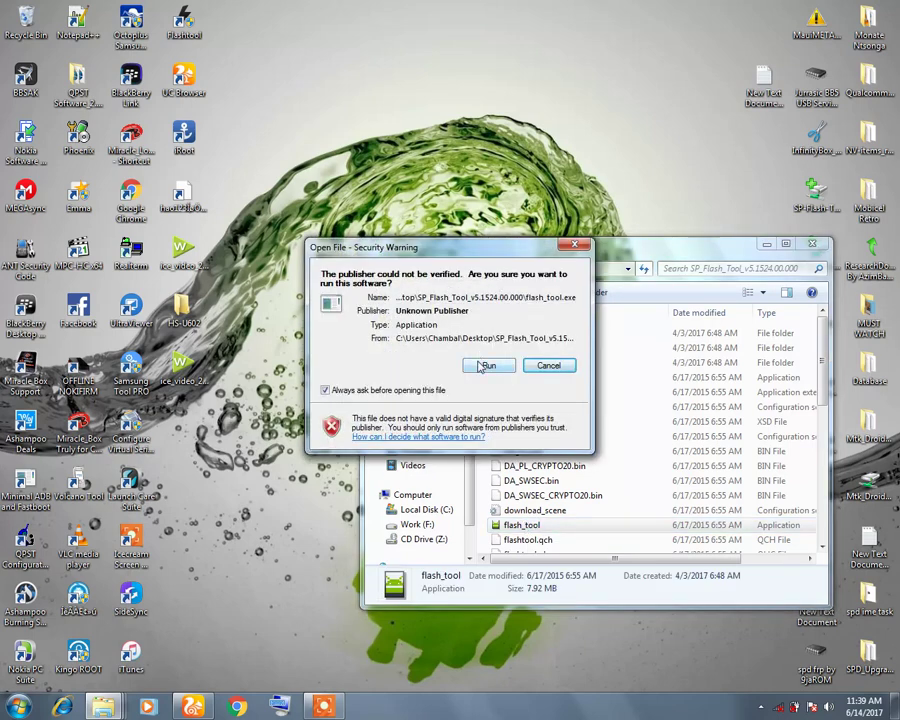
# Allow the unverified flash_tool to run, dismiss its missing scatter warning, and start scatter loading.
pyautogui.click(483, 366)
pyautogui.click(764, 244)
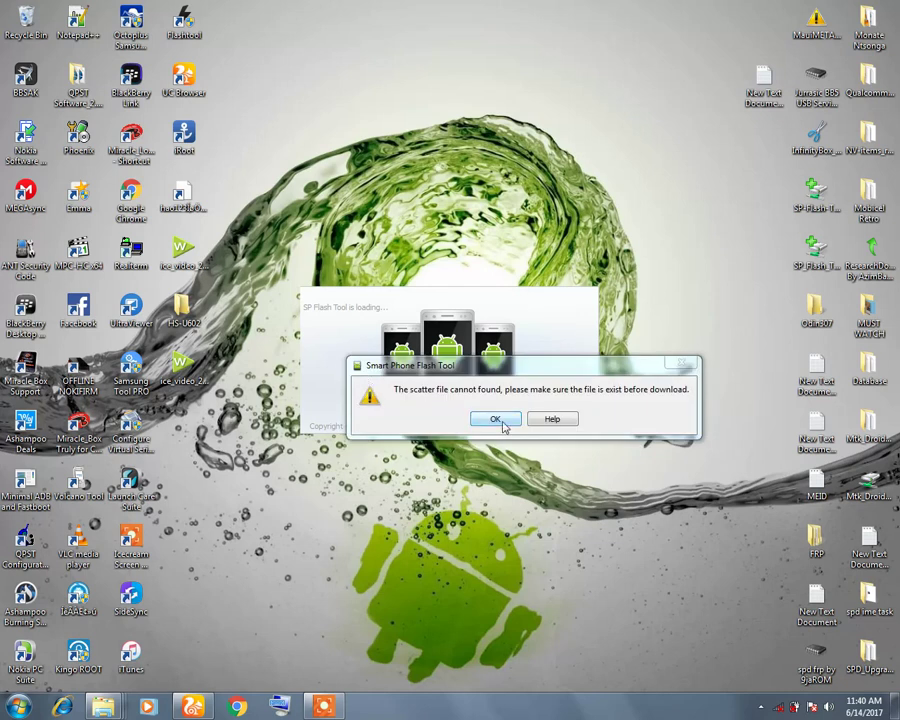
pyautogui.click(500, 420)
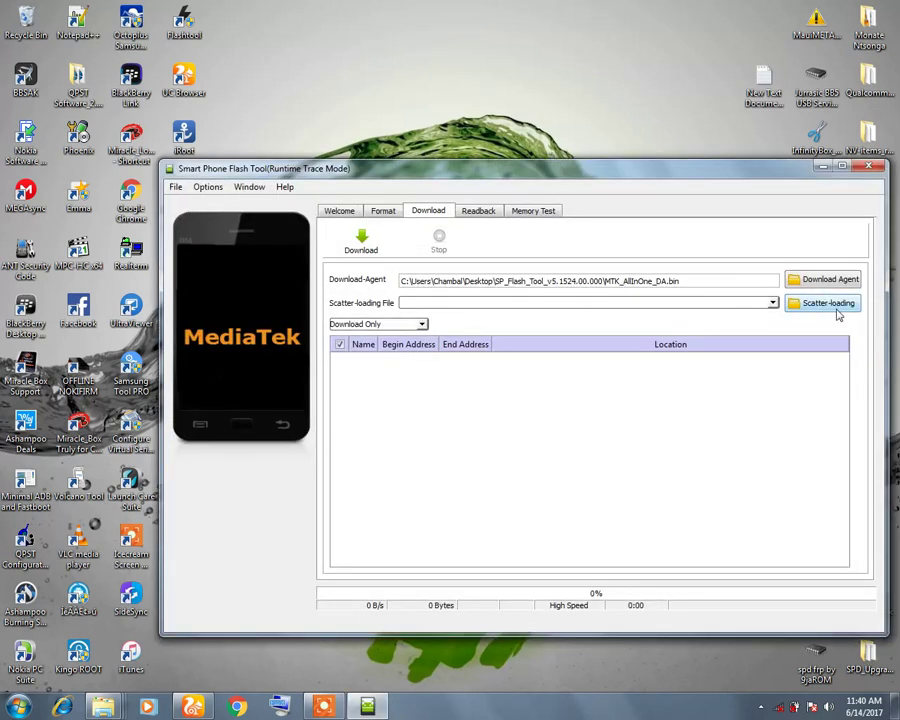
pyautogui.click(812, 313)
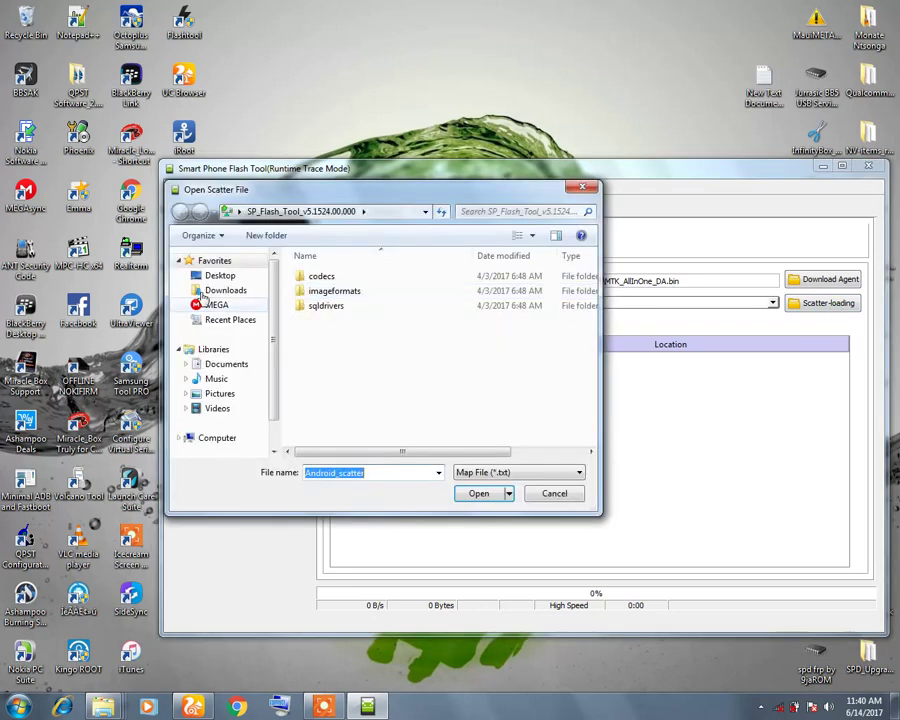
# Browse to Desktop > HS-U602 and load MT6580_Android_scatter as the scatter file.
pyautogui.click(220, 276)
pyautogui.scroll(-5, 348, 342)
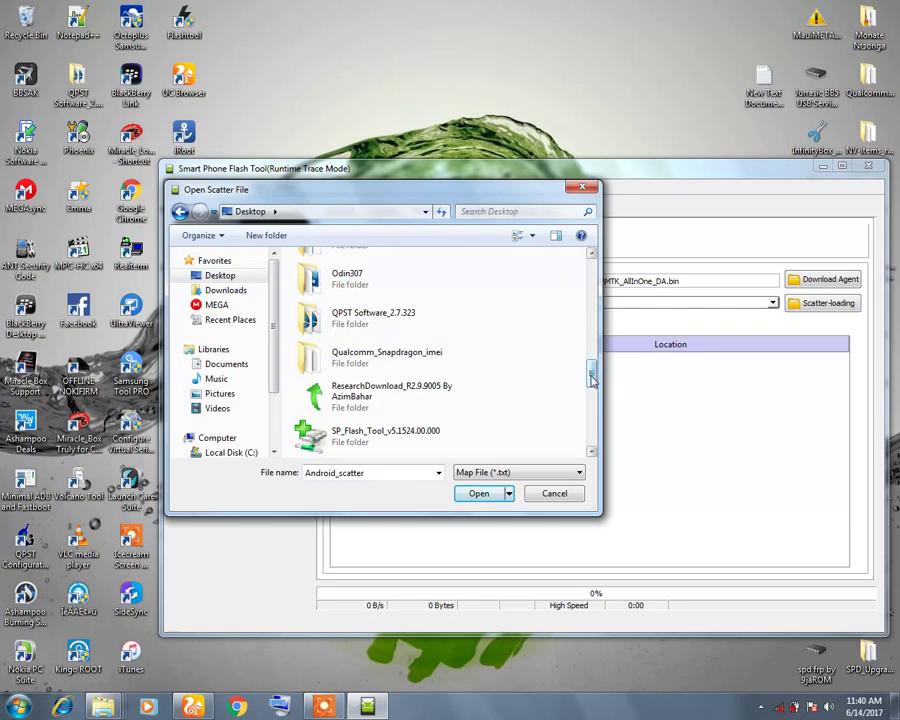
pyautogui.moveTo(591, 375)
pyautogui.mouseDown()
pyautogui.moveTo(591, 418)
pyautogui.moveTo(591, 303)
pyautogui.mouseUp()
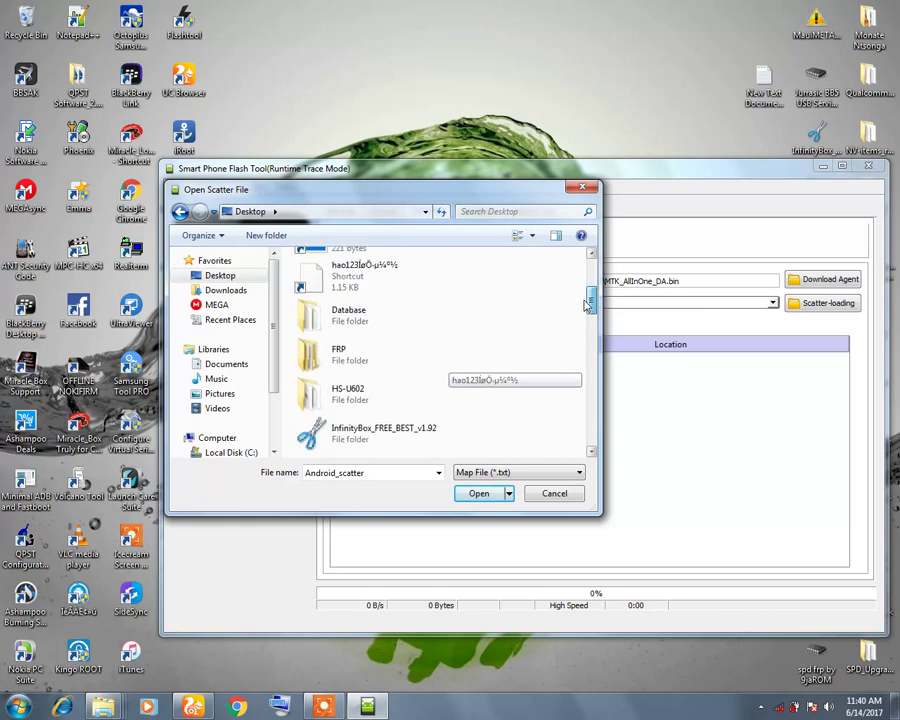
pyautogui.doubleClick(347, 397)
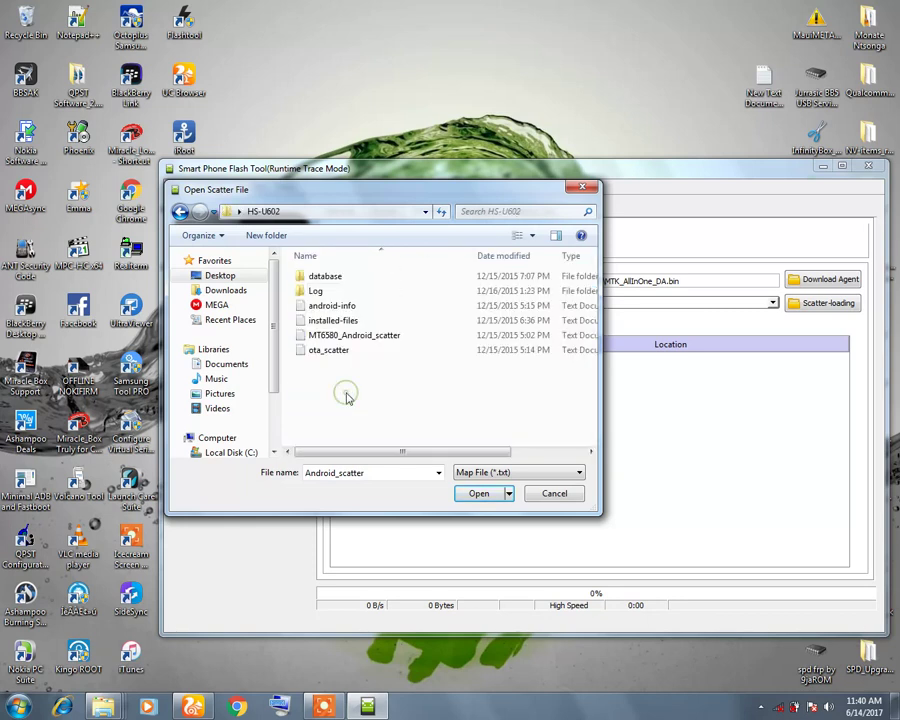
pyautogui.doubleClick(349, 337)
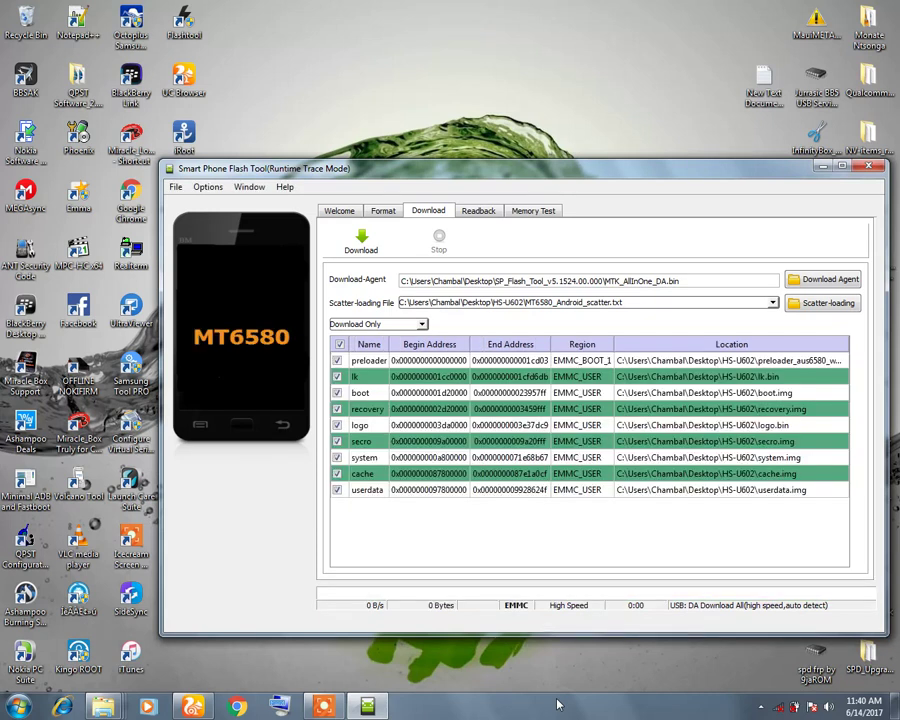
# Uncheck the preloader partition and start downloading firmware to the MT6580 phone.
pyautogui.click(337, 361)
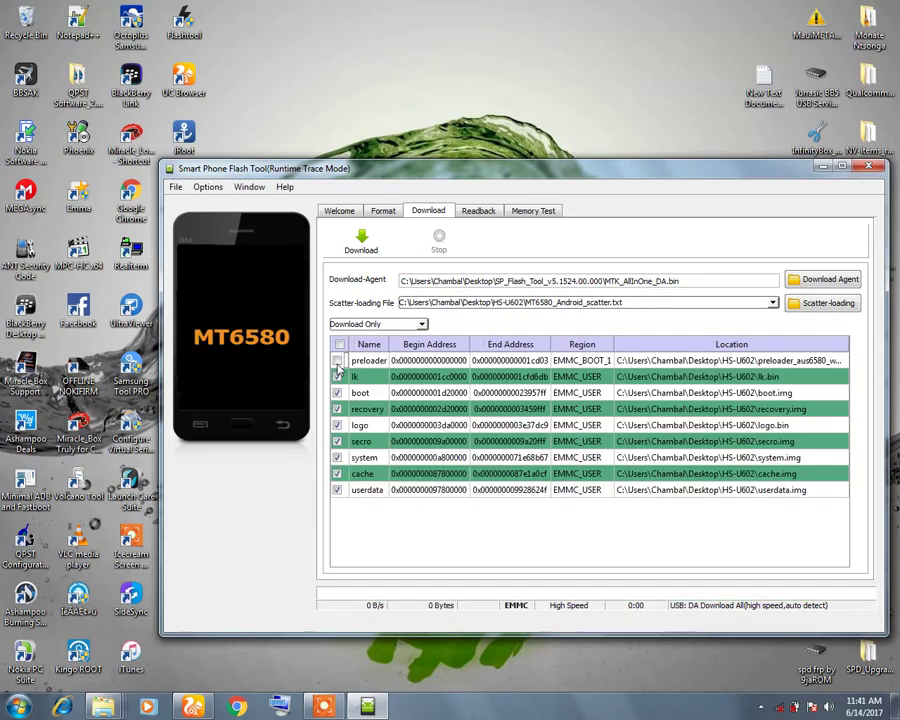
pyautogui.click(362, 245)
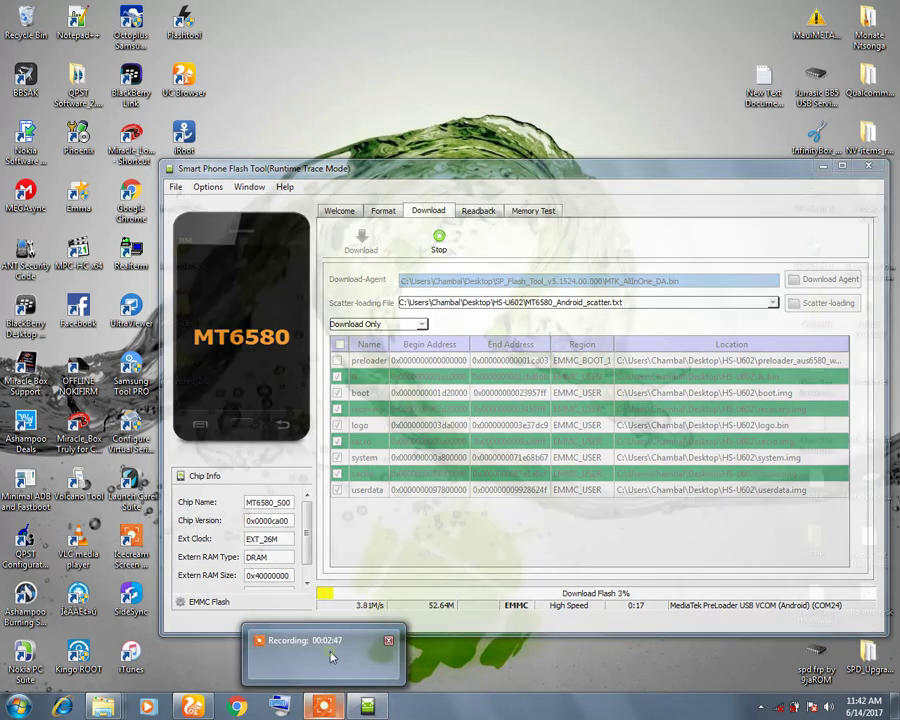
# Wait for Download Flash to reach 100% and close the Download Ok confirmation.
pyautogui.click(318, 647)
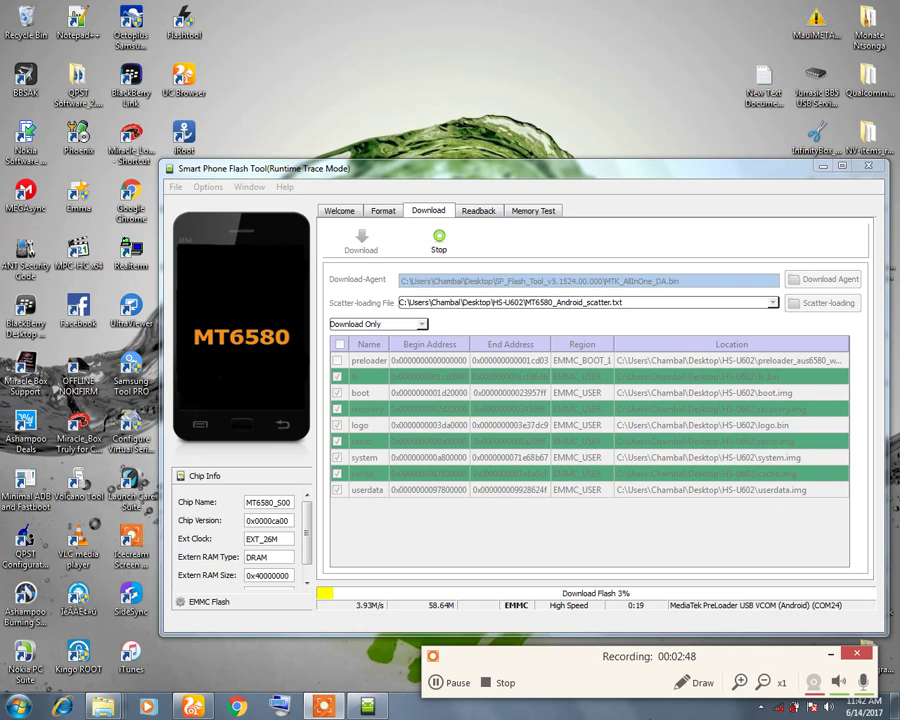
pyautogui.click(441, 684)
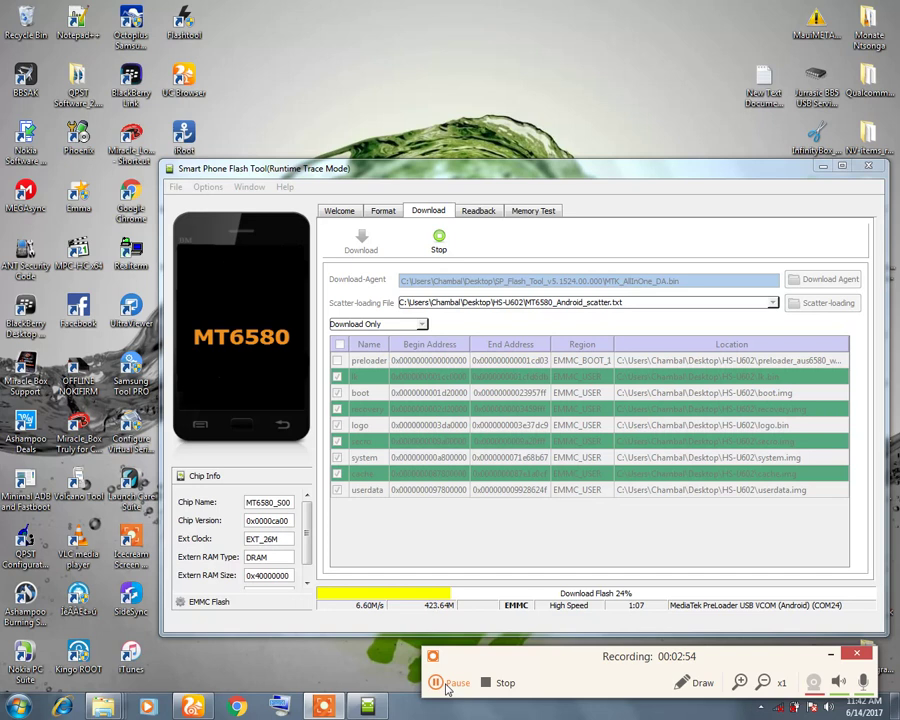
pyautogui.click(447, 686)
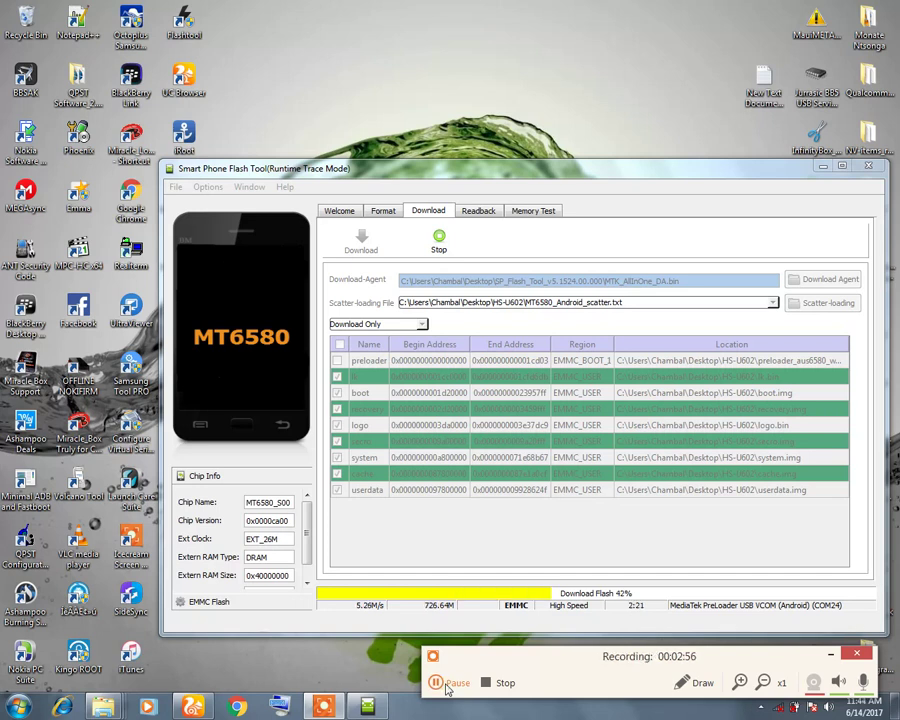
pyautogui.click(447, 686)
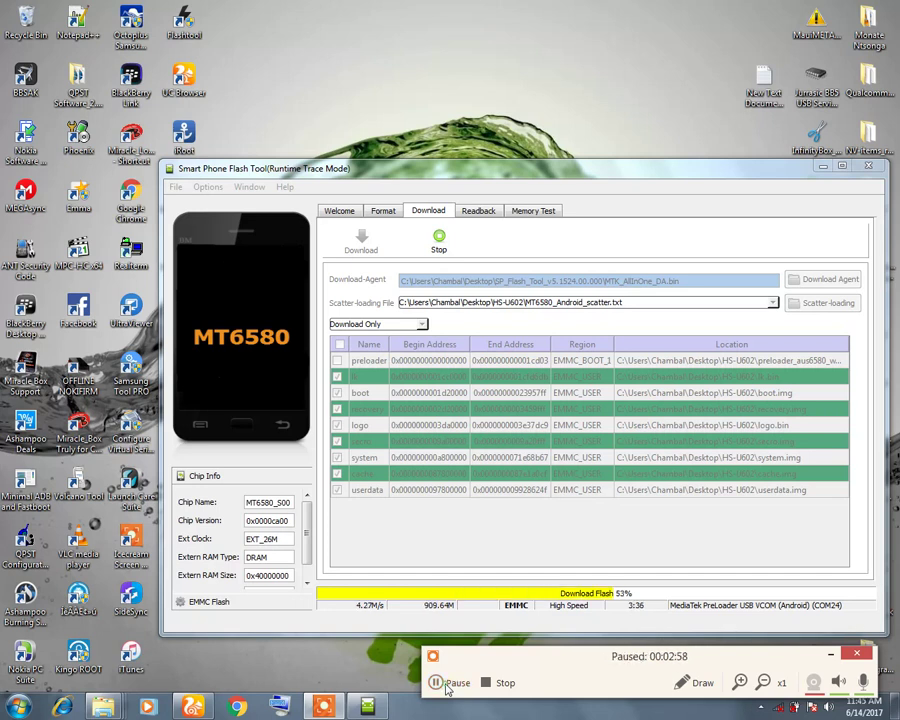
pyautogui.click(447, 686)
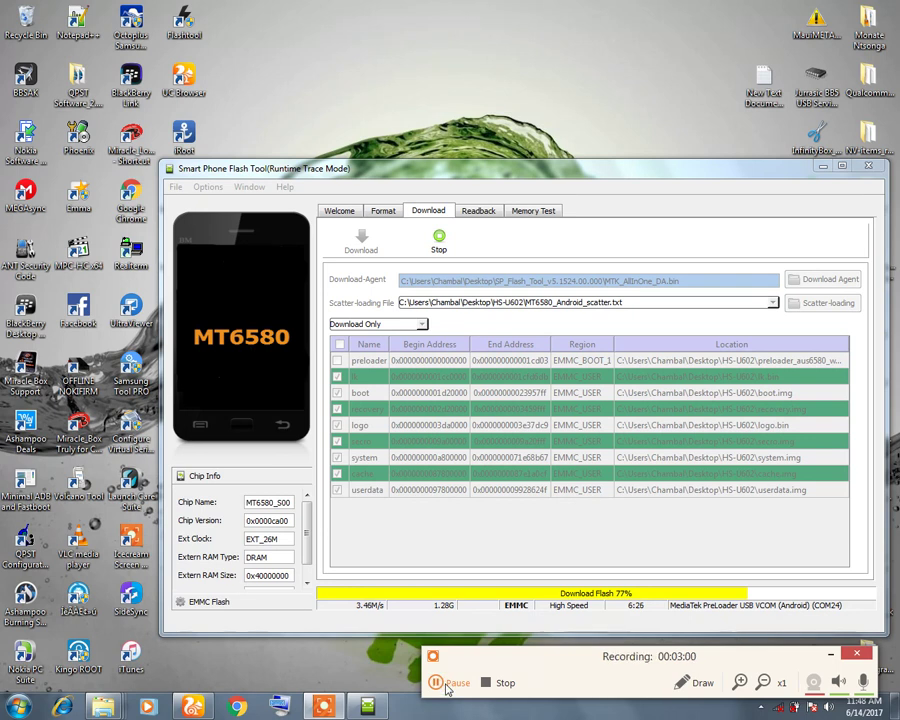
pyautogui.click(446, 685)
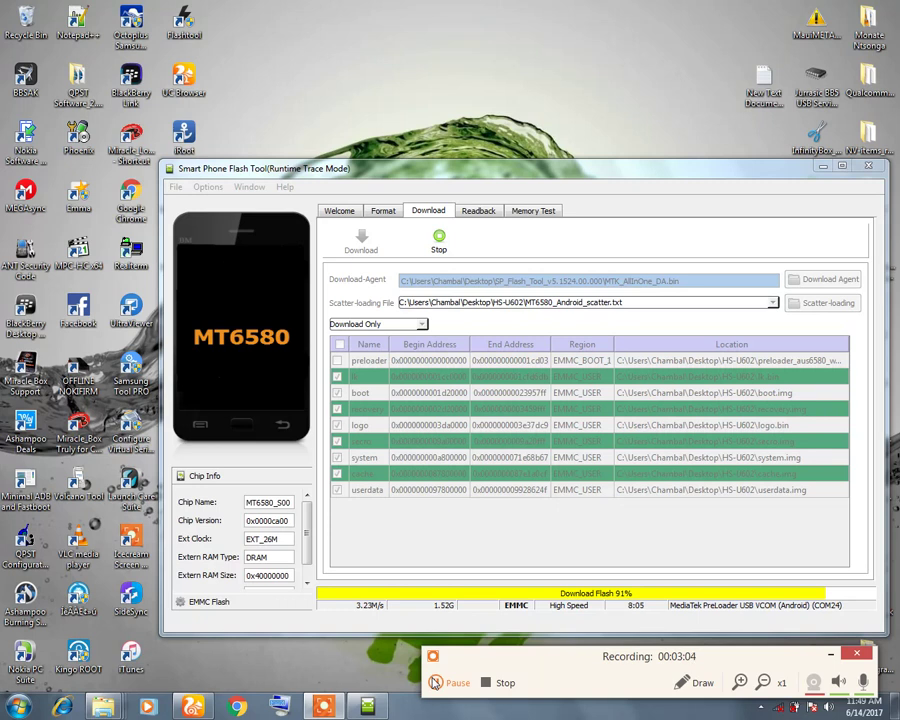
pyautogui.click(436, 682)
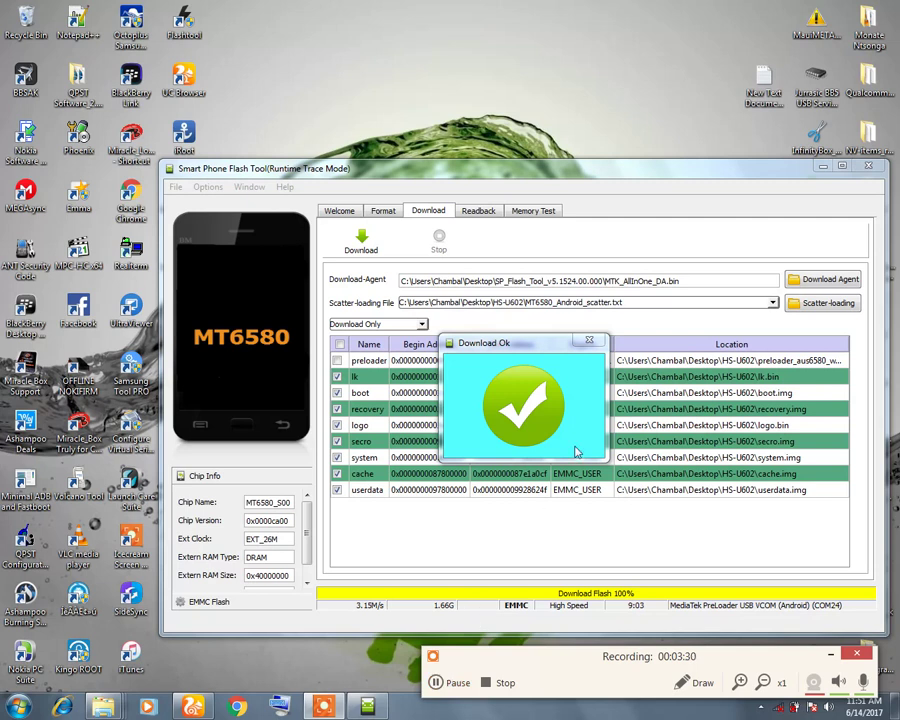
pyautogui.click(589, 340)
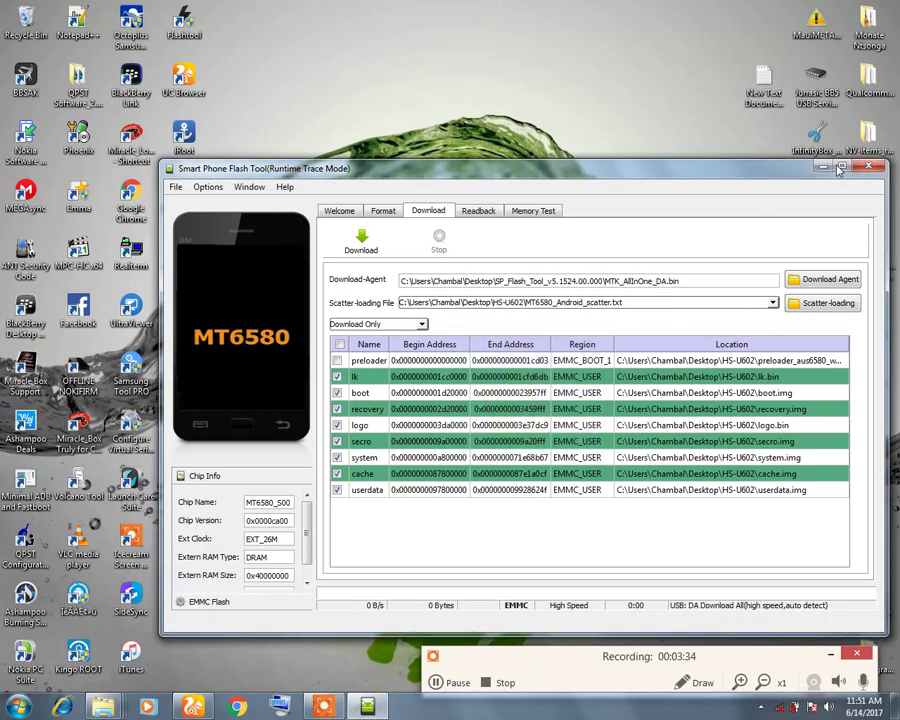
pyautogui.click(823, 168)
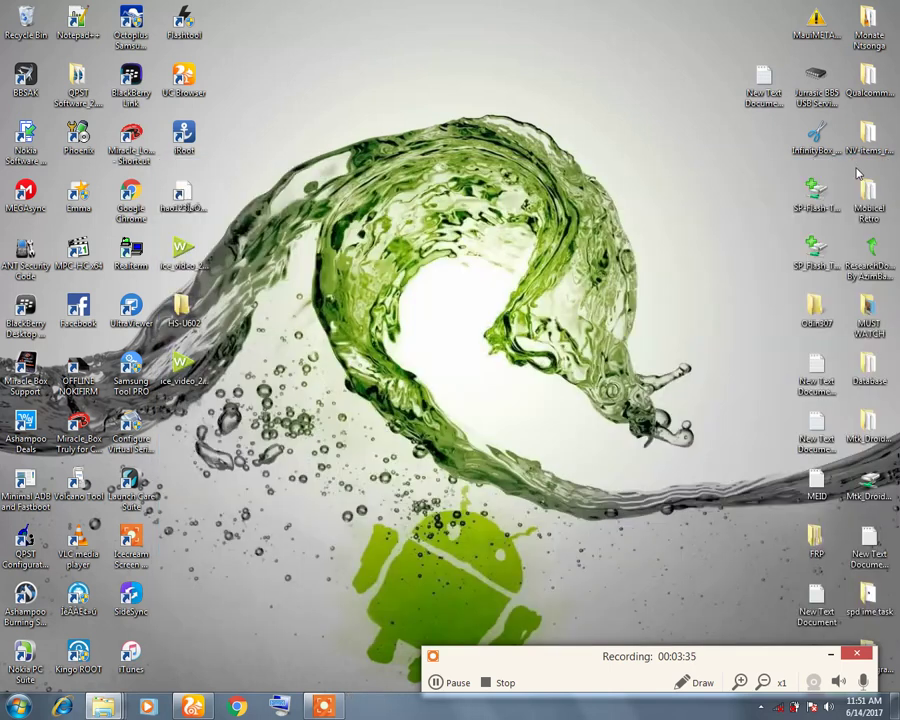
pyautogui.click(435, 684)
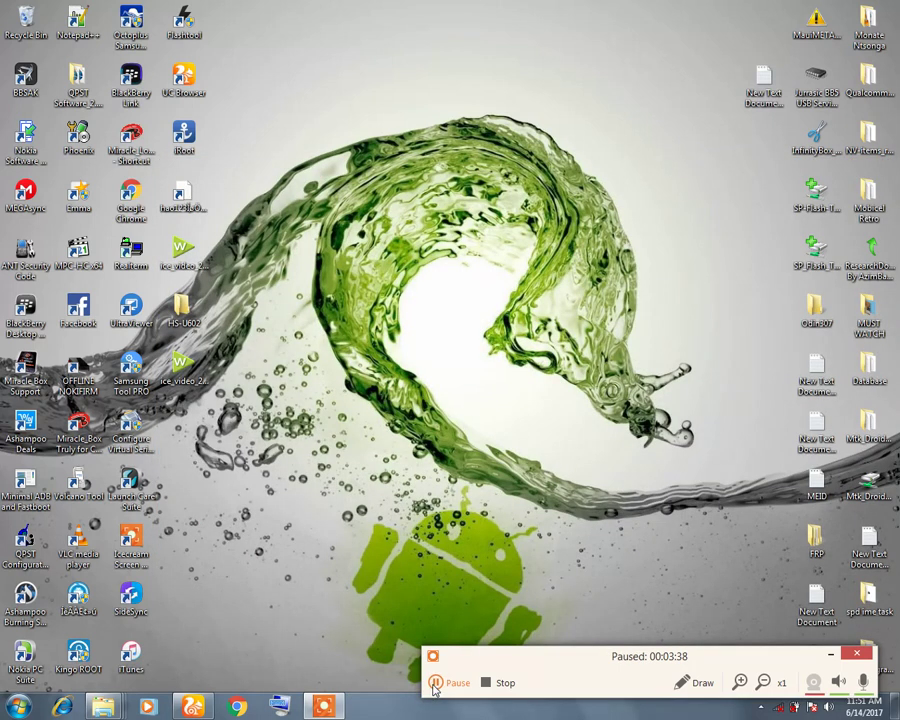
pyautogui.click(435, 684)
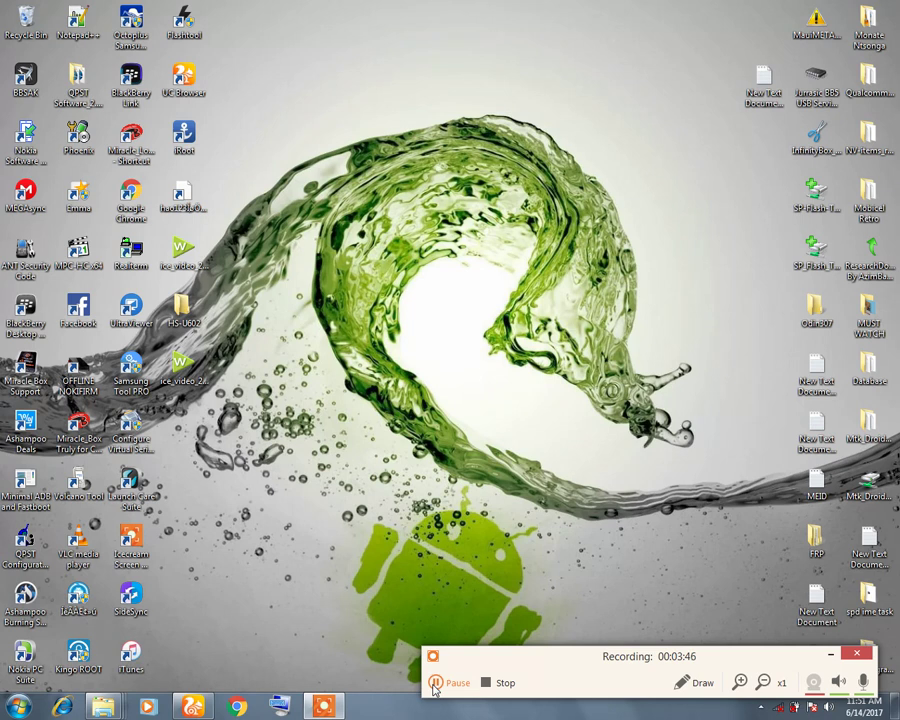
pyautogui.moveTo(434, 688); pyautogui.dragTo(343, 673)
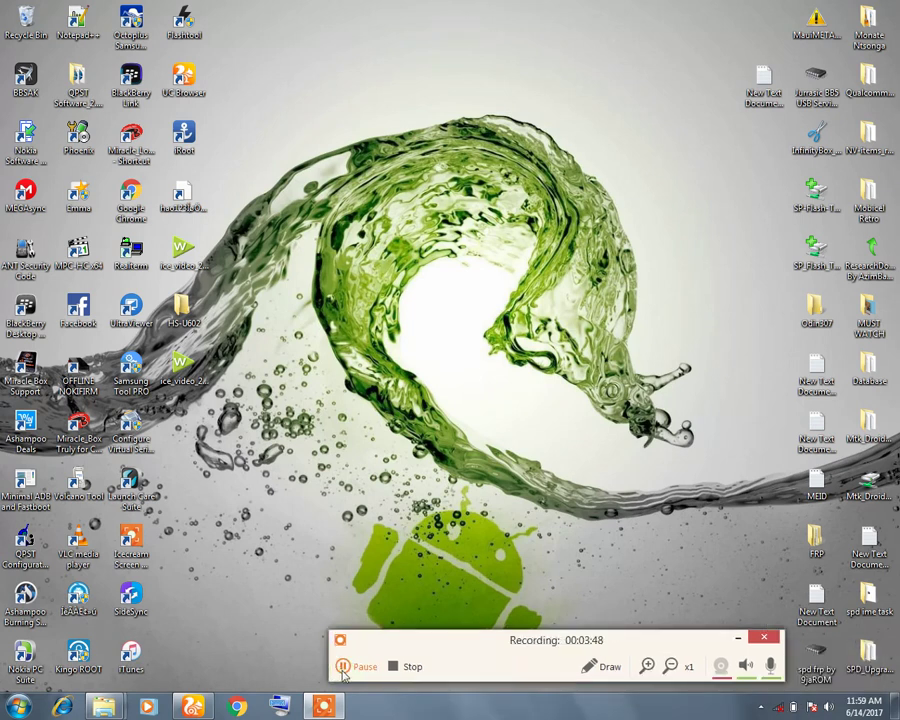